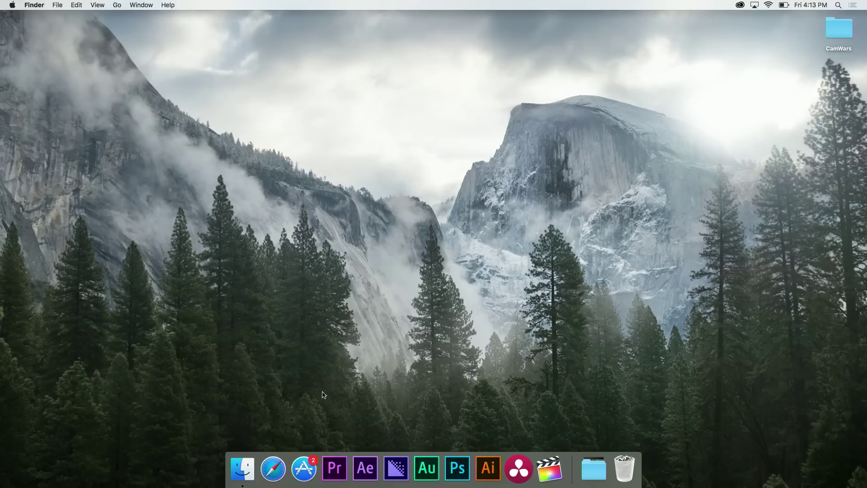
Open colorgradingcentral.com to get the LUT Utility download and its installer folder.
{"action": "left_click", "coordinate": [273, 466]}
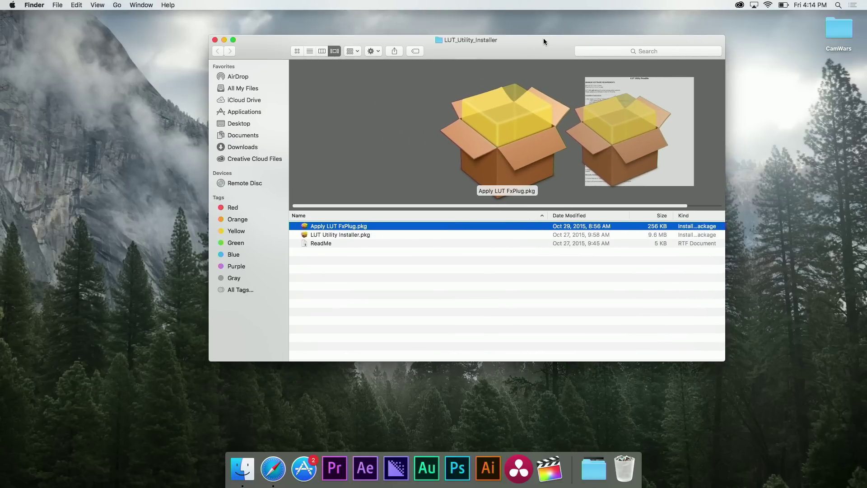
Preview the ReadMe and both packages in Cover Flow, then launch Apply LUT FxPlug.pkg.
{"action": "left_click_drag", "start_coordinate": [543, 38], "coordinate": [521, 57]}
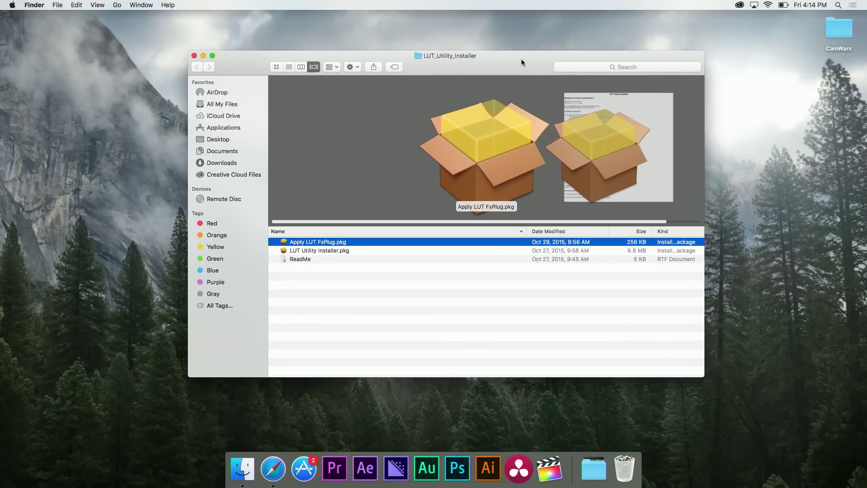
{"action": "left_click", "coordinate": [309, 262]}
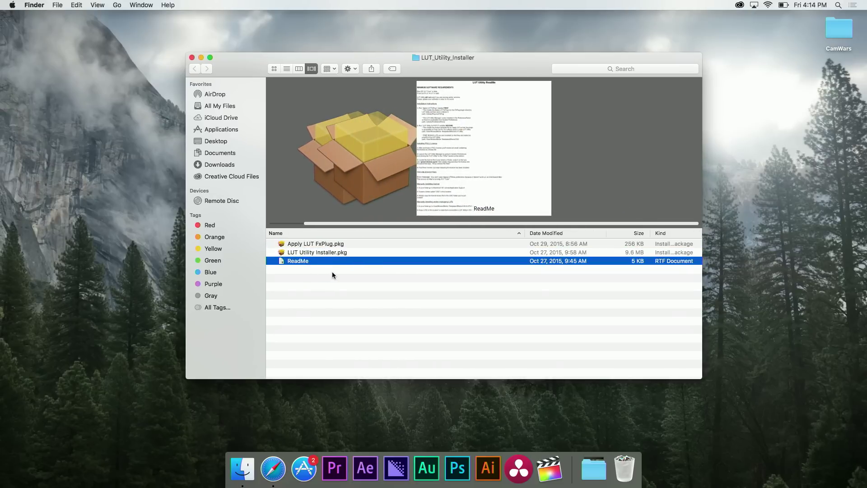
{"action": "left_click", "coordinate": [326, 245]}
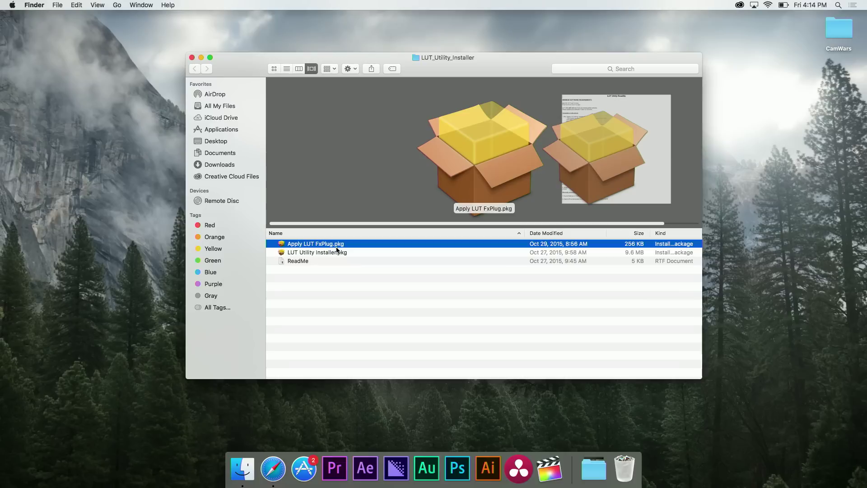
{"action": "left_click", "coordinate": [337, 253]}
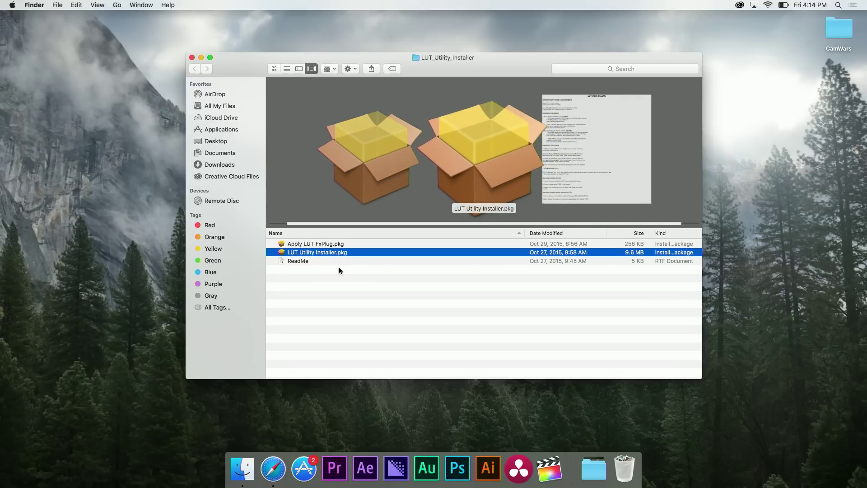
{"action": "left_click", "coordinate": [351, 272]}
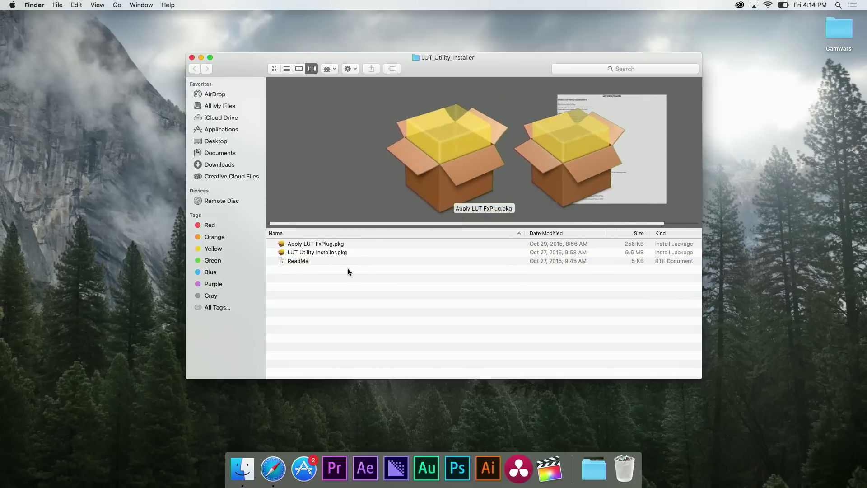
{"action": "double_click", "coordinate": [328, 245]}
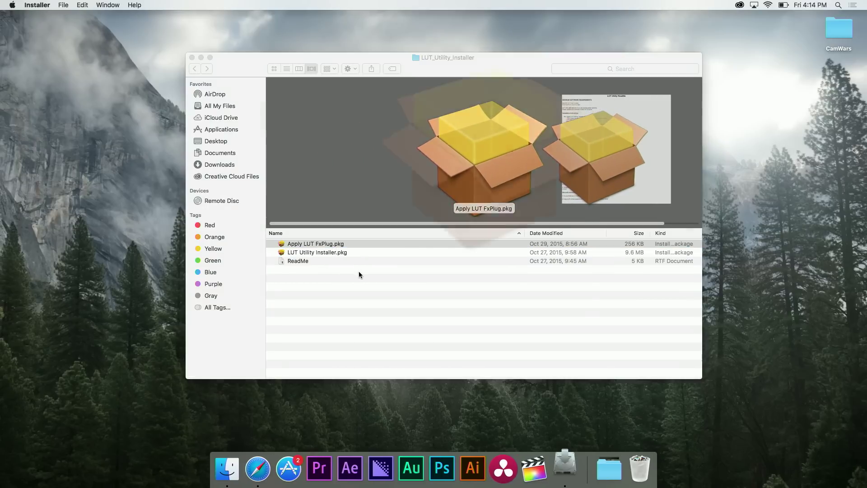
Install the Apply LUT FxPlug package, accepting the license and authorizing with the admin password.
{"action": "left_click", "coordinate": [551, 298]}
{"action": "left_click", "coordinate": [552, 296]}
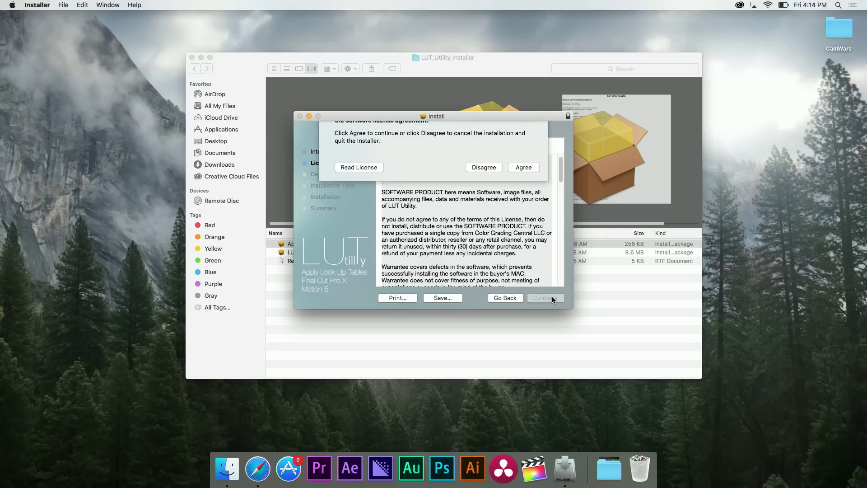
{"action": "key", "text": "Return"}
{"action": "left_click", "coordinate": [535, 297]}
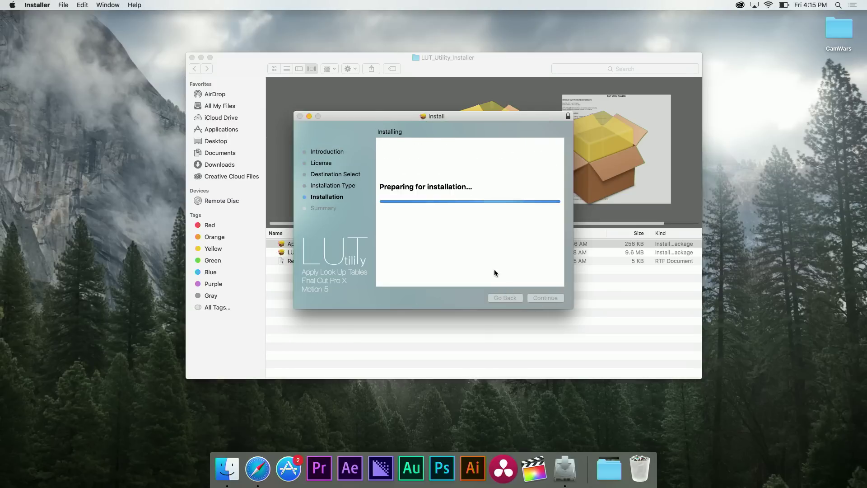
{"action": "type", "text": "••••"}
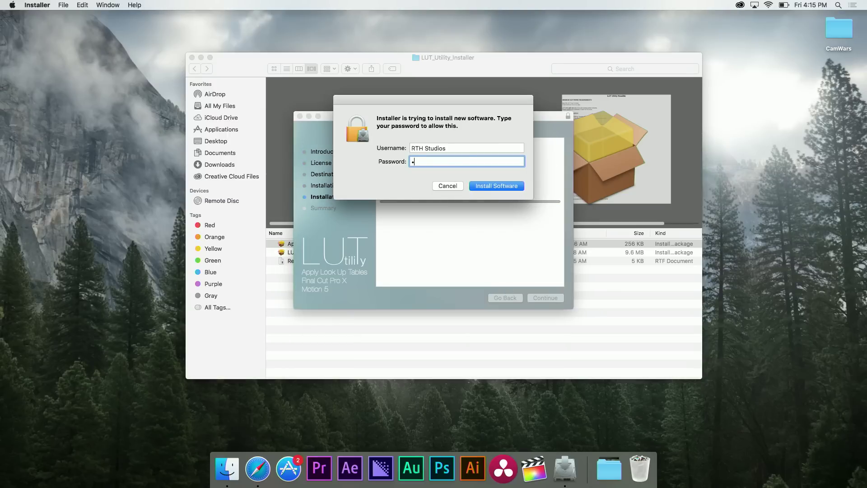
{"action": "key", "text": "Return"}
{"action": "left_click", "coordinate": [549, 297]}
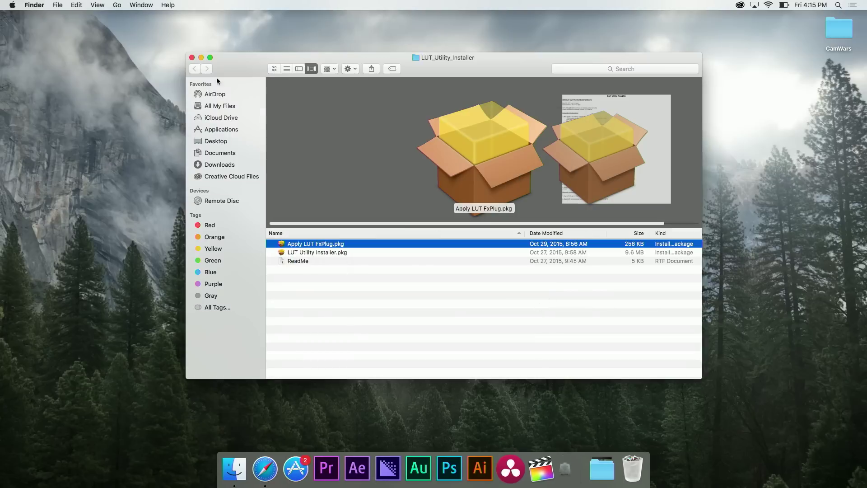
Check the LUT Utility pane in System Preferences, then quit System Preferences.
{"action": "left_click", "coordinate": [11, 5]}
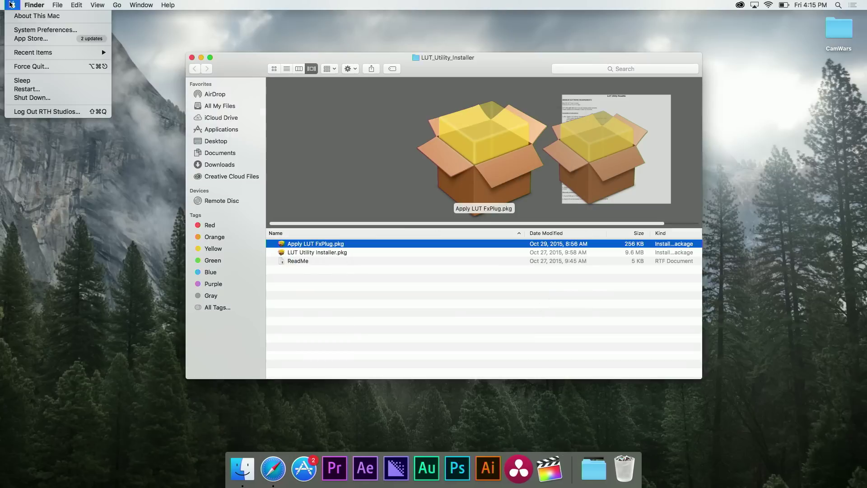
{"action": "left_click", "coordinate": [22, 31]}
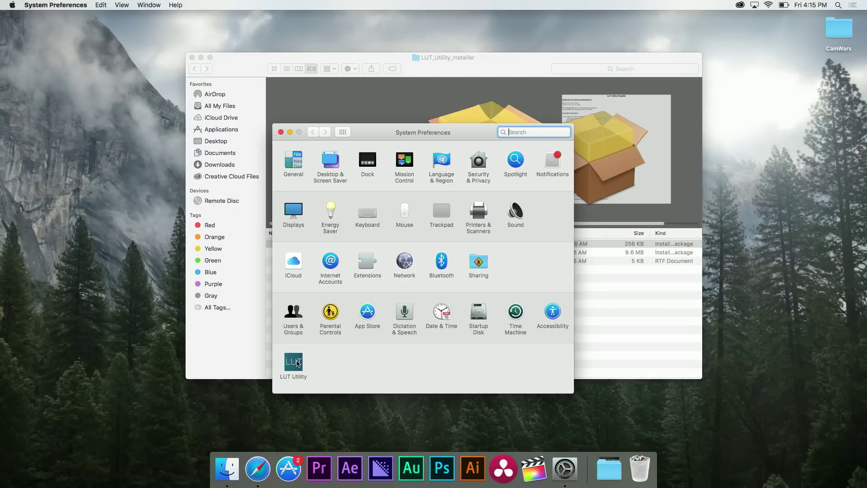
{"action": "left_click", "coordinate": [298, 364]}
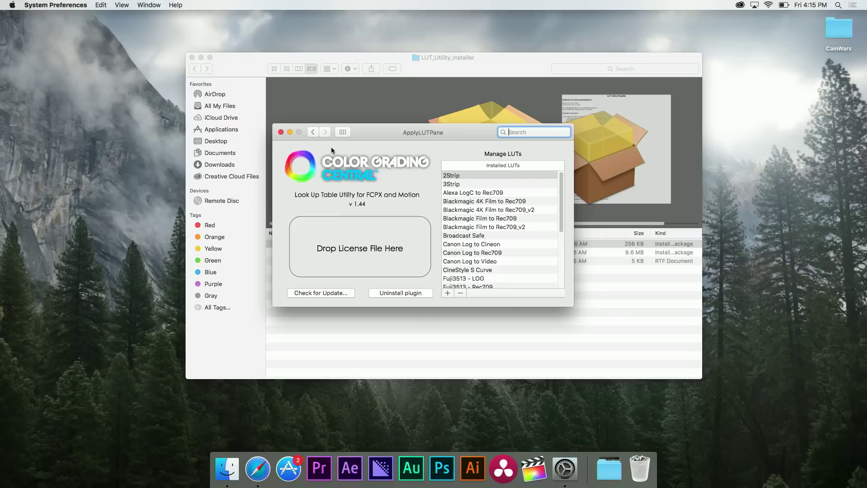
{"action": "key", "text": "super+q"}
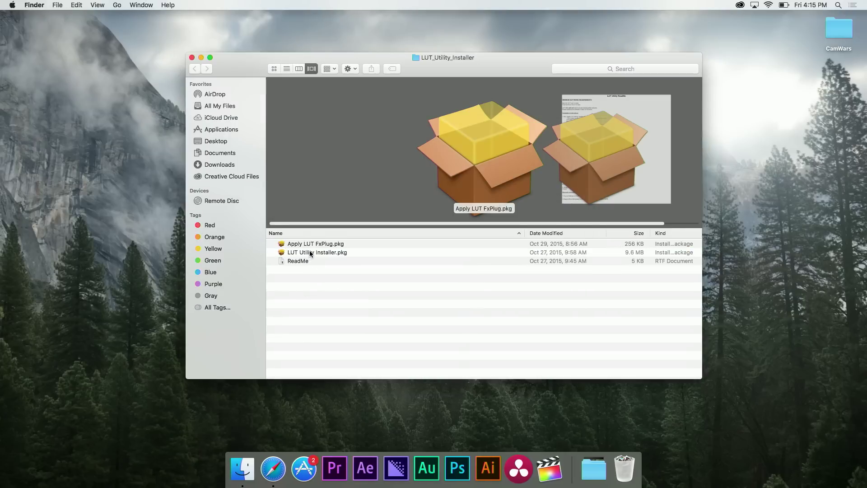
Install LUT Utility Installer.pkg, authorizing with the admin password.
{"action": "double_click", "coordinate": [310, 252]}
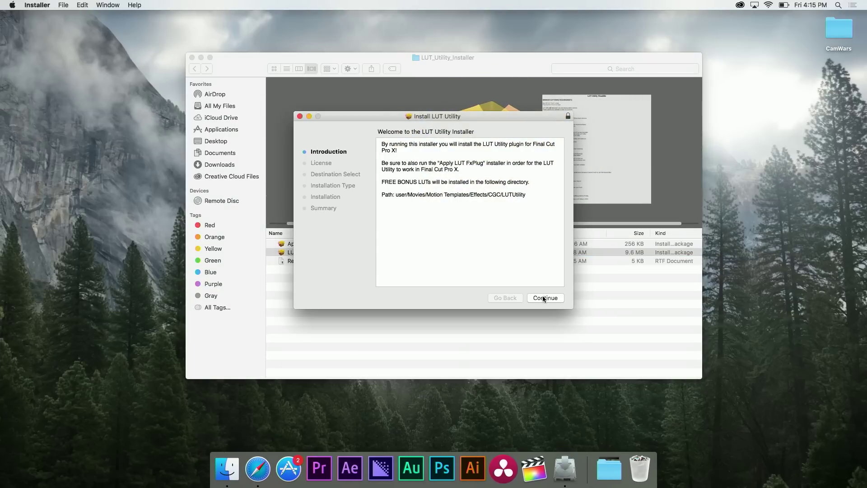
{"action": "left_click", "coordinate": [544, 297]}
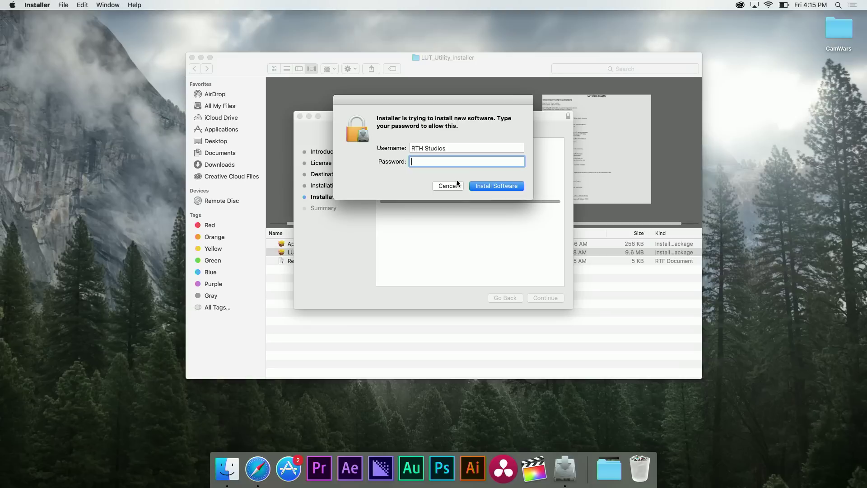
{"action": "type", "text": "••"}
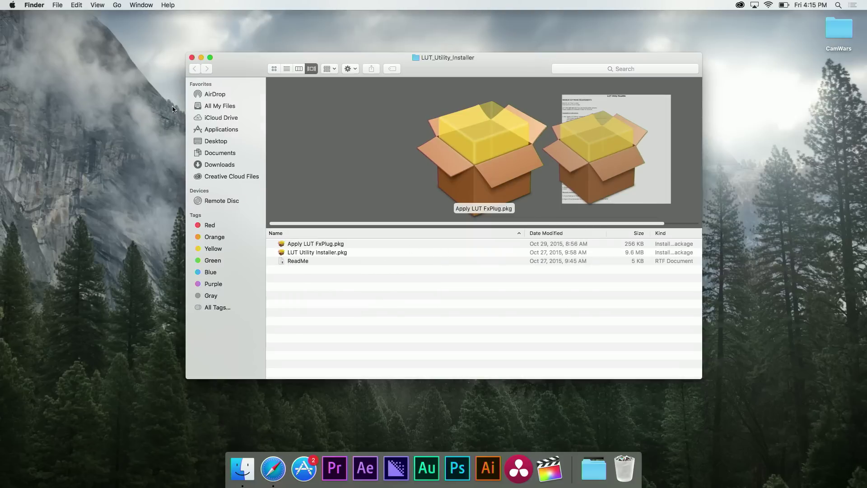
Open System Preferences > LUT Utility and review the installed LUT list.
{"action": "left_click", "coordinate": [12, 5]}
{"action": "left_click", "coordinate": [32, 33]}
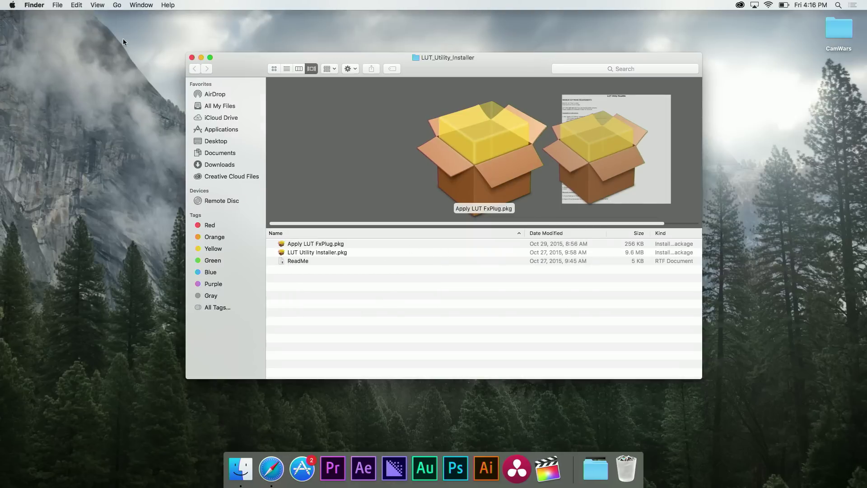
{"action": "left_click", "coordinate": [294, 362]}
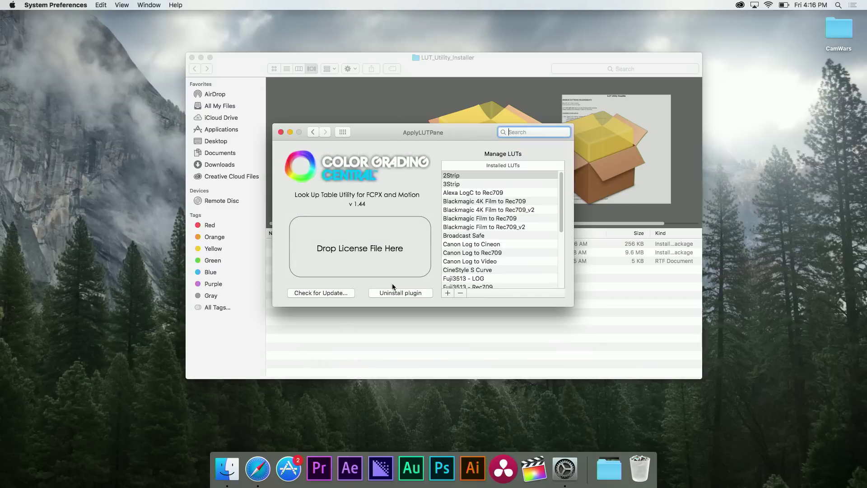
{"action": "scroll", "coordinate": [489, 189], "scroll_direction": "down", "scroll_amount": 5}
{"action": "scroll", "coordinate": [493, 216], "scroll_direction": "up", "scroll_amount": 5}
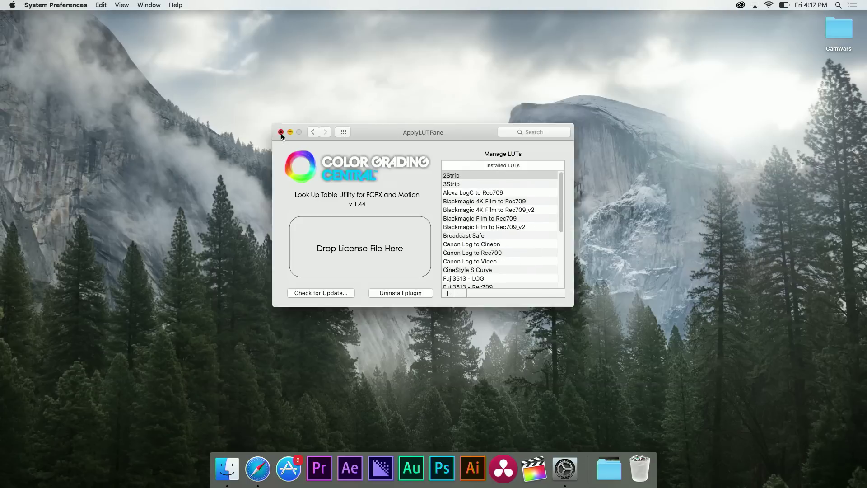
Apply the LUT Utility category's Apply LUT effect to the GoPro-JaroslavMara (2) clip.
{"action": "left_click", "coordinate": [281, 132]}
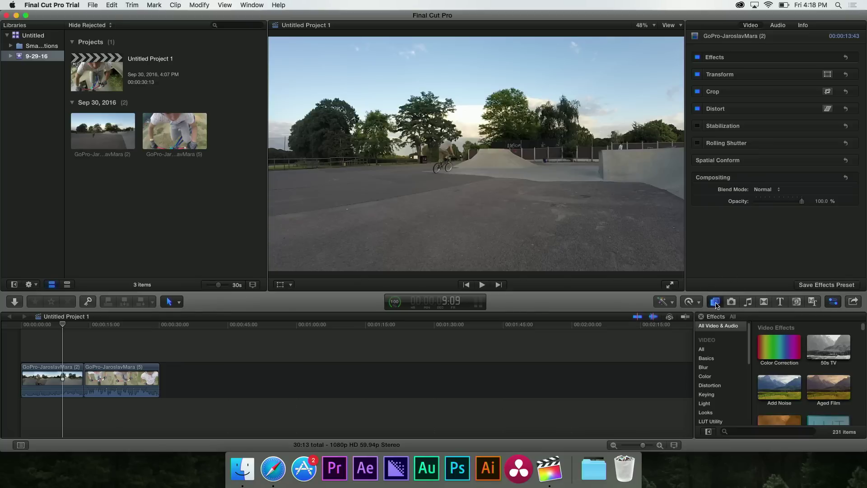
{"action": "left_click", "coordinate": [715, 301]}
{"action": "left_click", "coordinate": [714, 301]}
{"action": "left_click", "coordinate": [711, 421]}
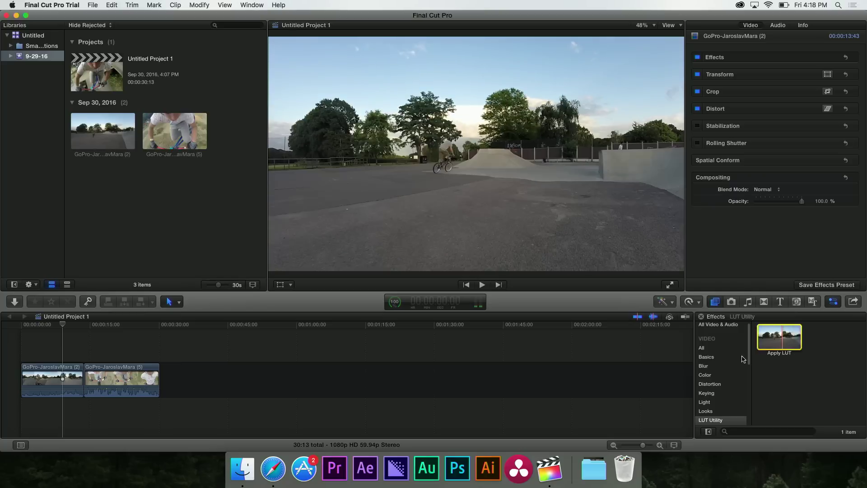
{"action": "left_click_drag", "start_coordinate": [780, 347], "coordinate": [68, 388]}
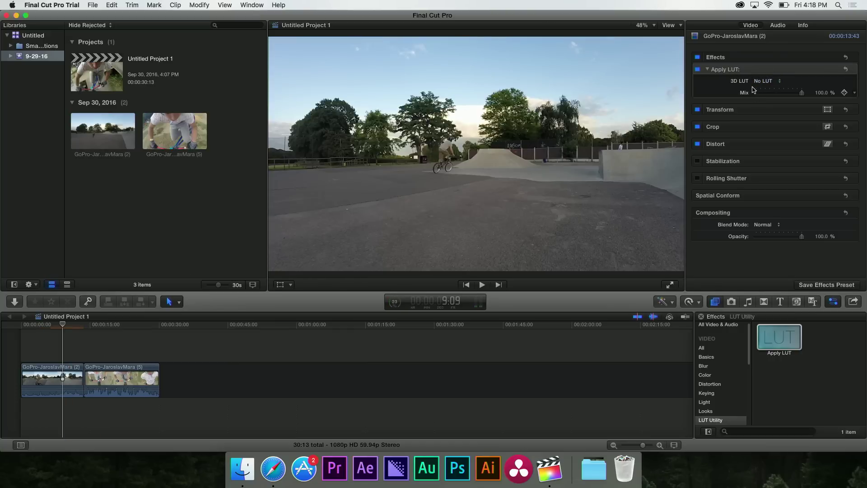
{"action": "left_click", "coordinate": [762, 84]}
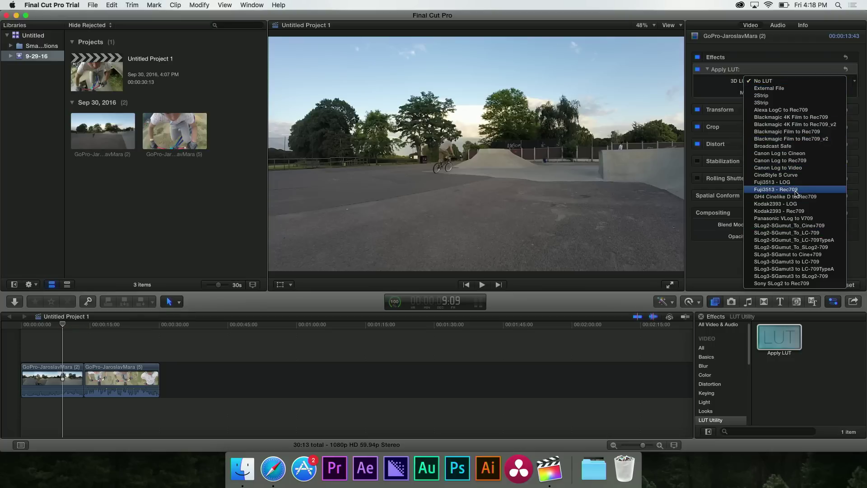
Set Apply LUT's 3D LUT to Fuji3513 - Rec709 and lower Mix to 53.92%.
{"action": "left_click", "coordinate": [745, 209]}
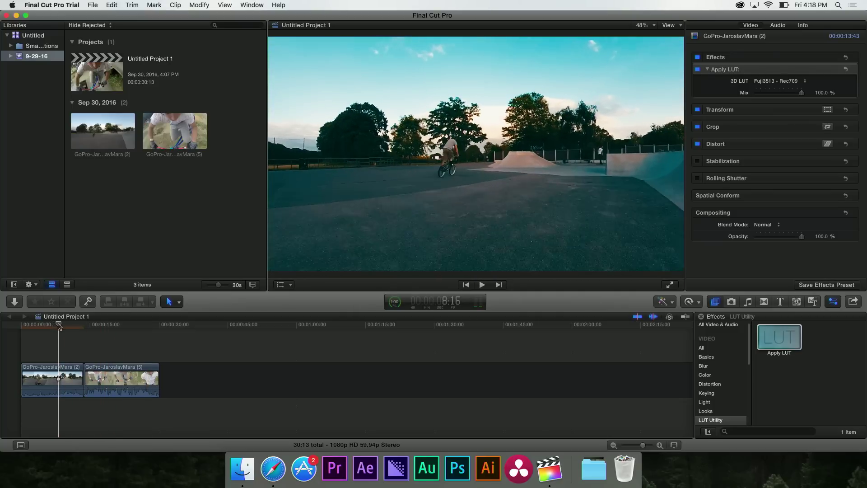
{"action": "left_click", "coordinate": [55, 323]}
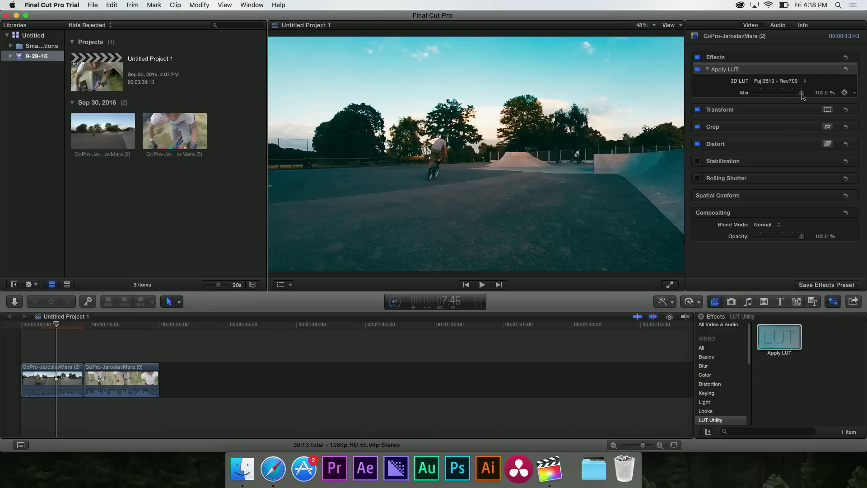
{"action": "left_click_drag", "start_coordinate": [802, 93], "coordinate": [780, 95]}
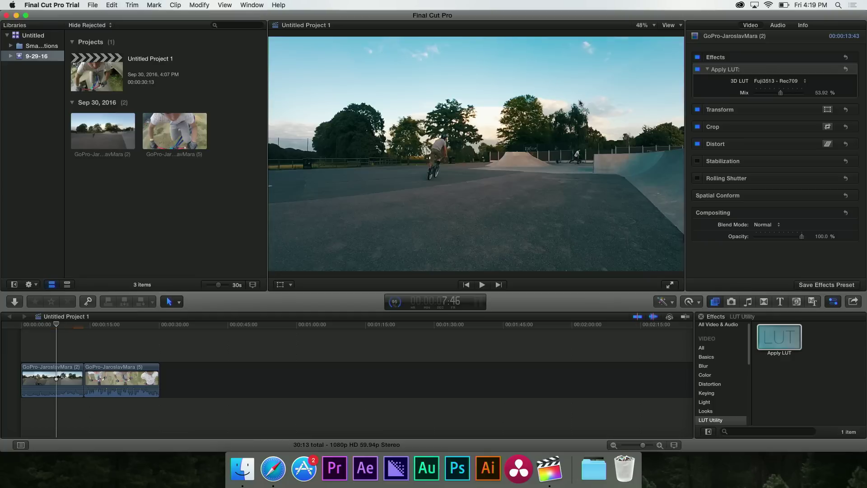
Quit Final Cut Pro and open the LUT Utility pane in System Preferences.
{"action": "left_click", "coordinate": [52, 5]}
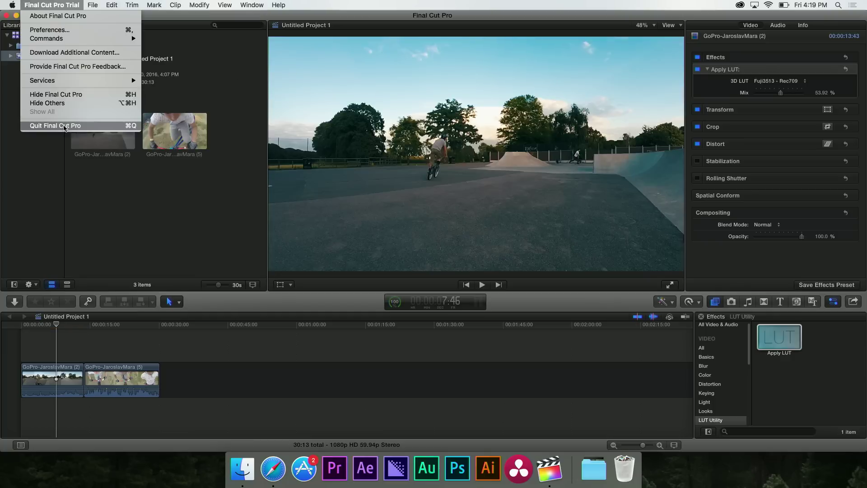
{"action": "left_click", "coordinate": [63, 125]}
{"action": "left_click", "coordinate": [12, 5]}
{"action": "left_click", "coordinate": [17, 30]}
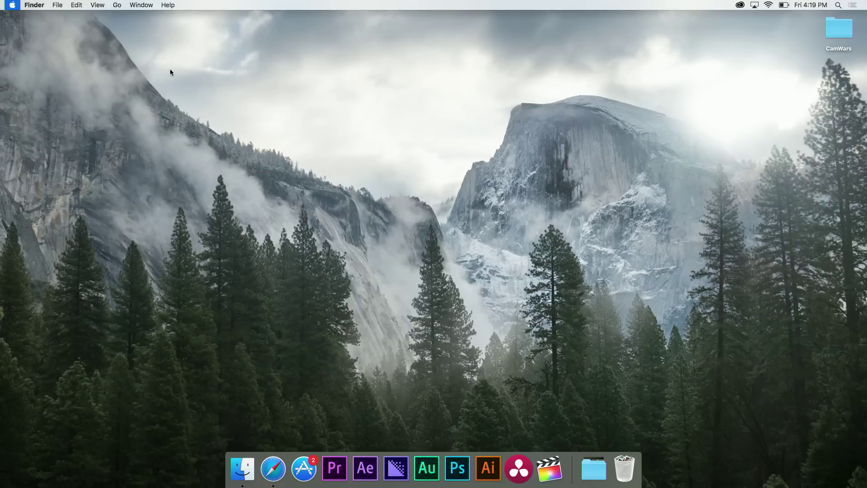
{"action": "left_click", "coordinate": [293, 363]}
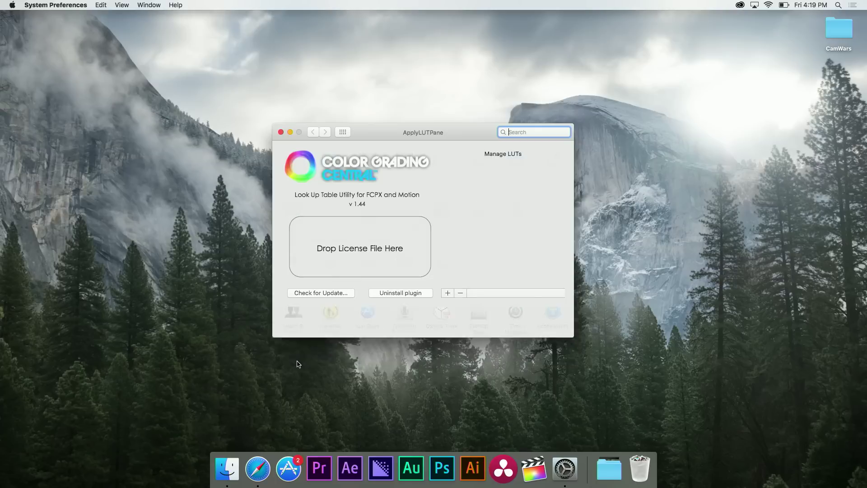
Add all GC_Hangtime-2_LOG .cube files as LUTs, then quit System Preferences.
{"action": "left_click", "coordinate": [448, 294]}
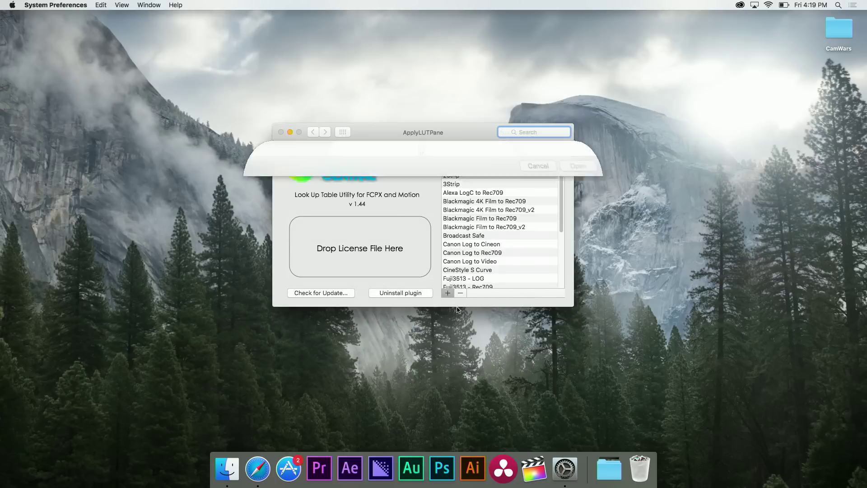
{"action": "left_click", "coordinate": [396, 179]}
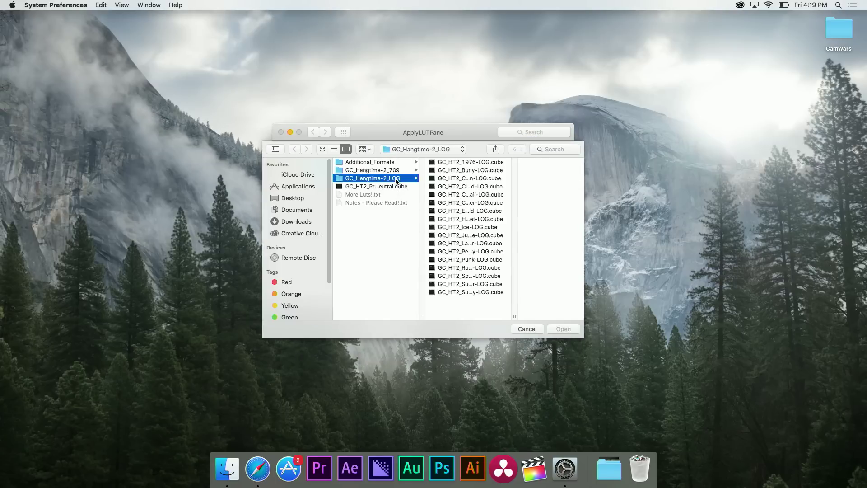
{"action": "left_click_drag", "start_coordinate": [480, 308], "coordinate": [486, 164]}
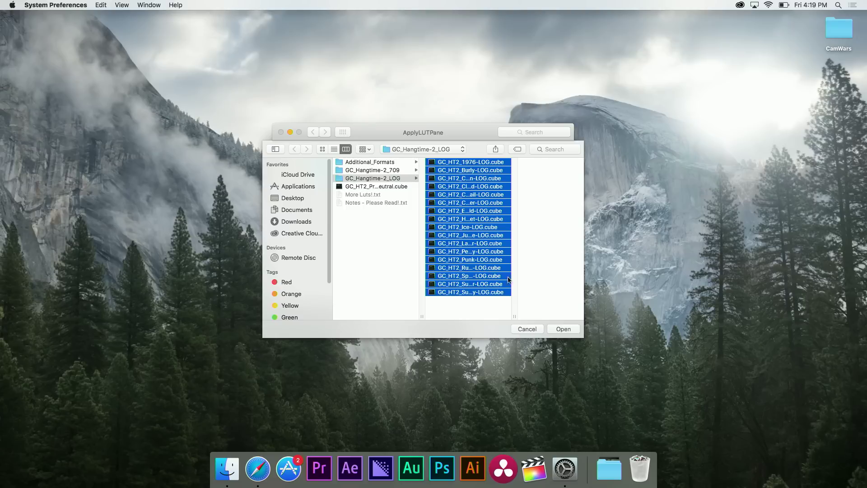
{"action": "left_click", "coordinate": [557, 328]}
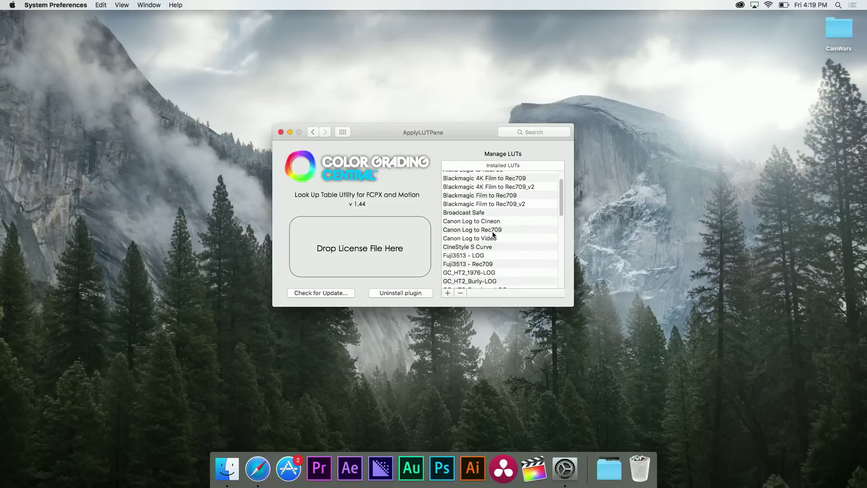
{"action": "scroll", "coordinate": [492, 234], "scroll_direction": "down", "scroll_amount": 5}
{"action": "scroll", "coordinate": [494, 235], "scroll_direction": "up", "scroll_amount": 3}
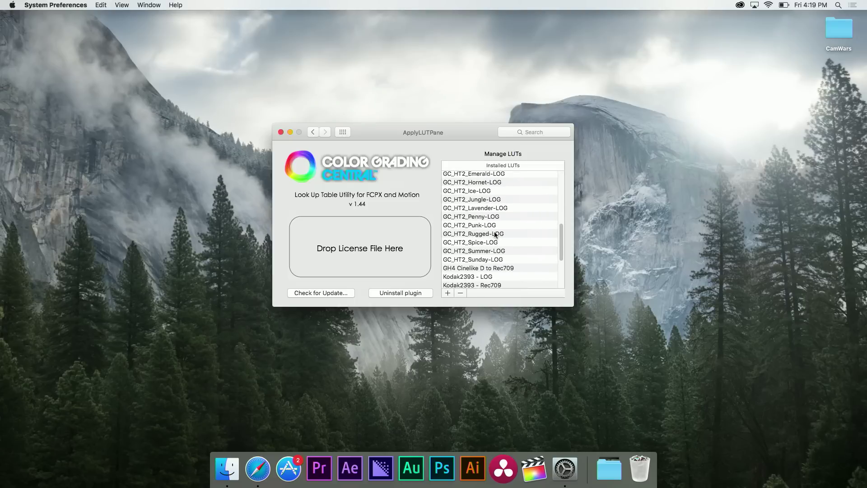
{"action": "key", "text": "super+q"}
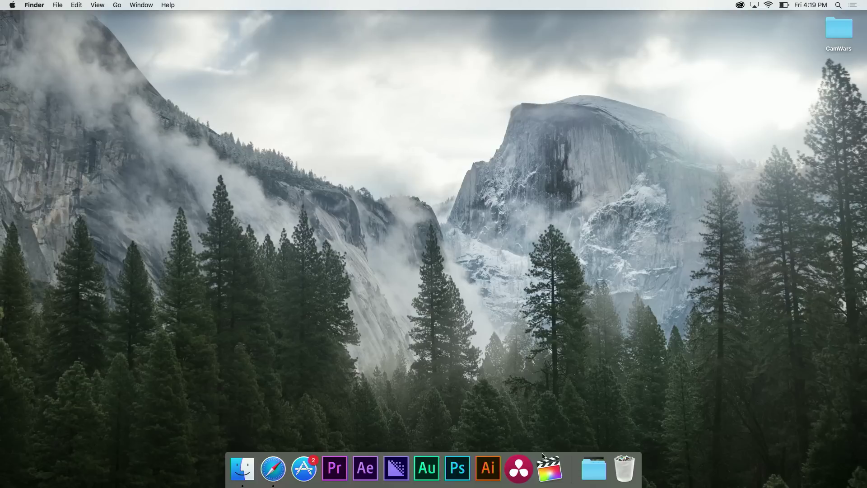
Relaunch Final Cut Pro and switch the clip's LUT from GC_HT2_Jungle-LOG to GC_HT2_Emerald-LOG.
{"action": "left_click", "coordinate": [545, 472]}
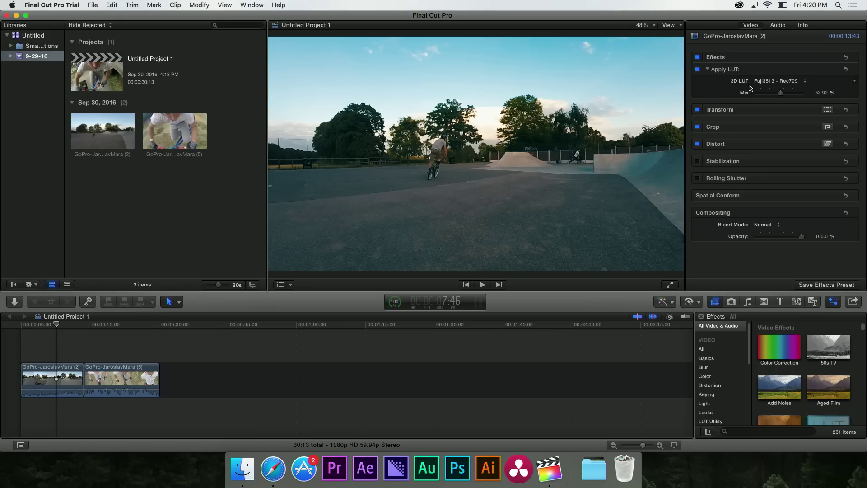
{"action": "left_click", "coordinate": [770, 82]}
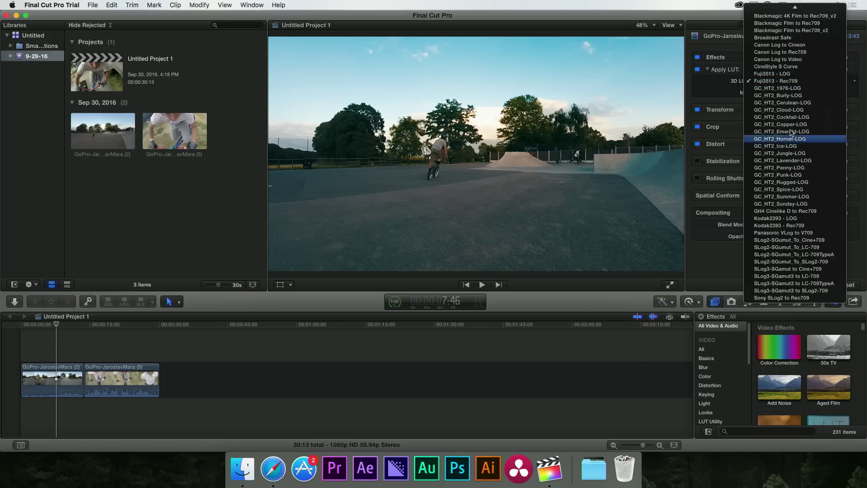
{"action": "left_click", "coordinate": [790, 153]}
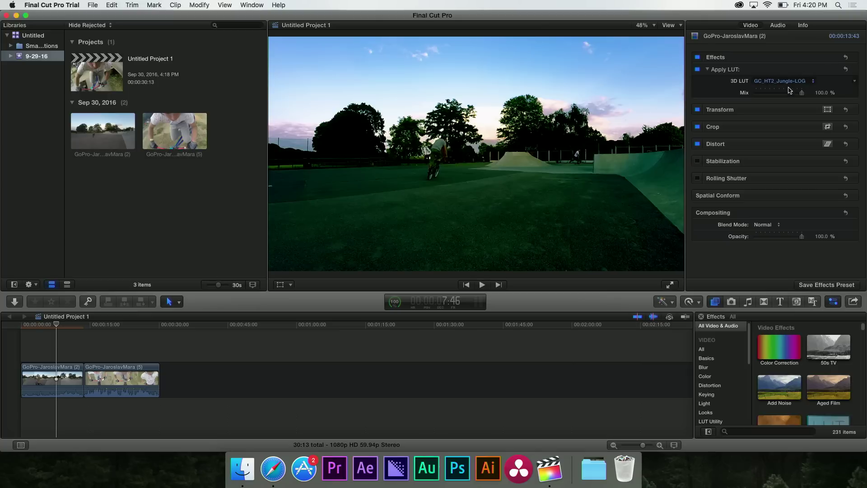
{"action": "left_click", "coordinate": [783, 82]}
{"action": "left_click", "coordinate": [785, 74]}
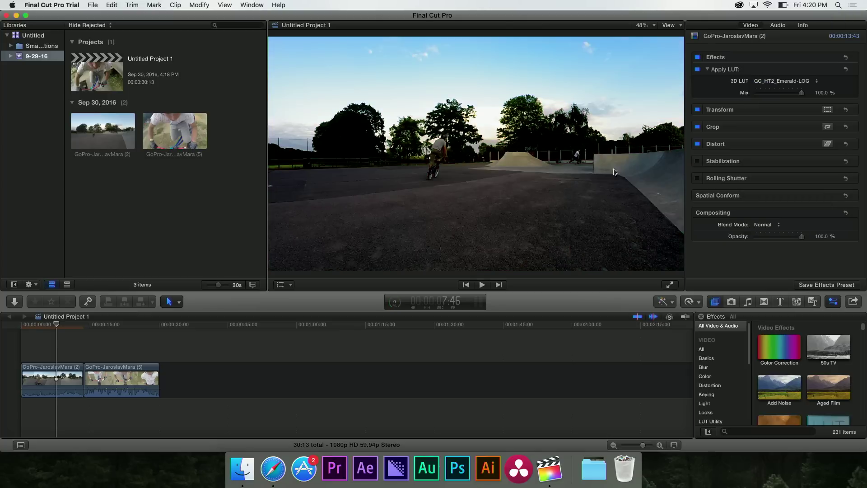
{"action": "left_click_drag", "start_coordinate": [61, 325], "coordinate": [75, 326]}
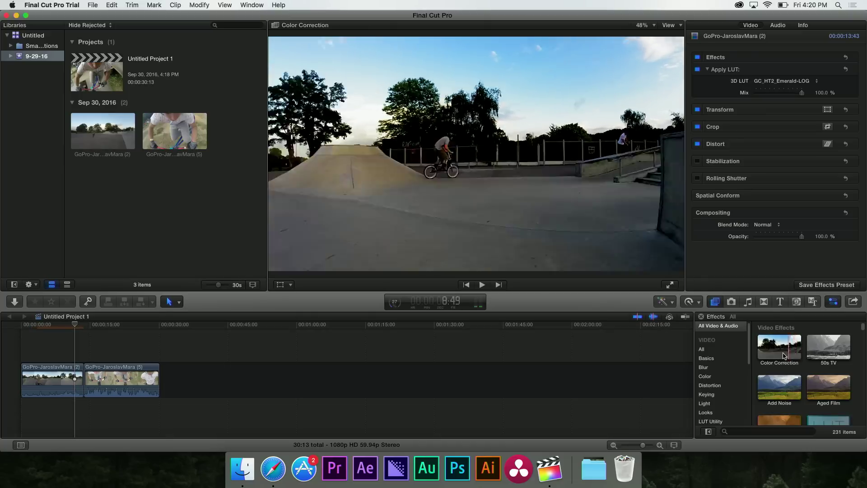
Apply Color Correction to the first clip and move it above Apply LUT in the Inspector.
{"action": "left_click_drag", "start_coordinate": [779, 343], "coordinate": [46, 397]}
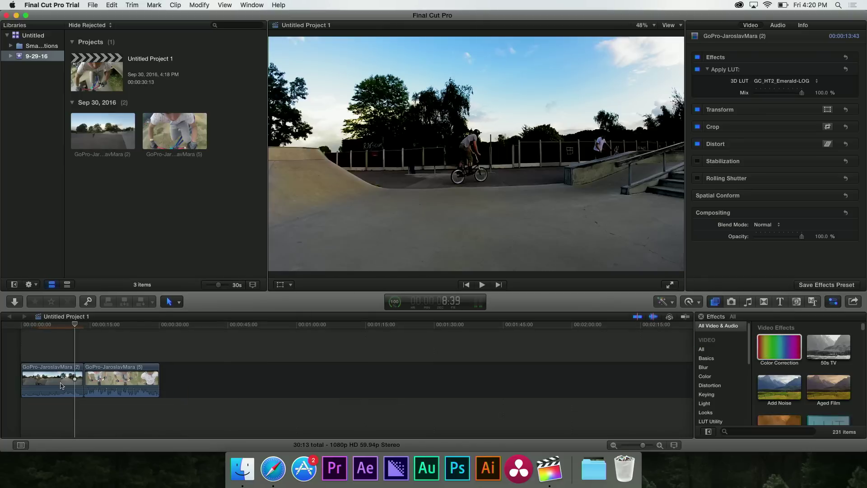
{"action": "left_click_drag", "start_coordinate": [62, 386], "coordinate": [61, 385]}
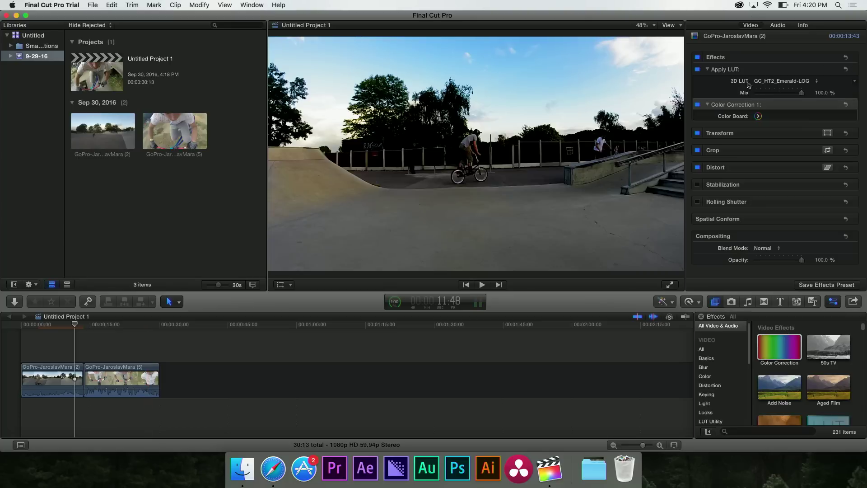
{"action": "left_click_drag", "start_coordinate": [732, 106], "coordinate": [746, 74]}
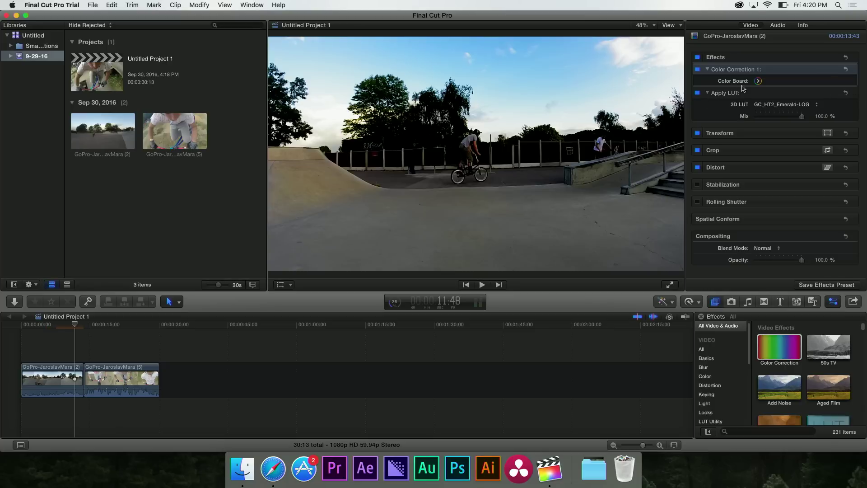
In Color Correction 1's Color Board Exposure tab, raise Shadows to 5%.
{"action": "left_click", "coordinate": [759, 82]}
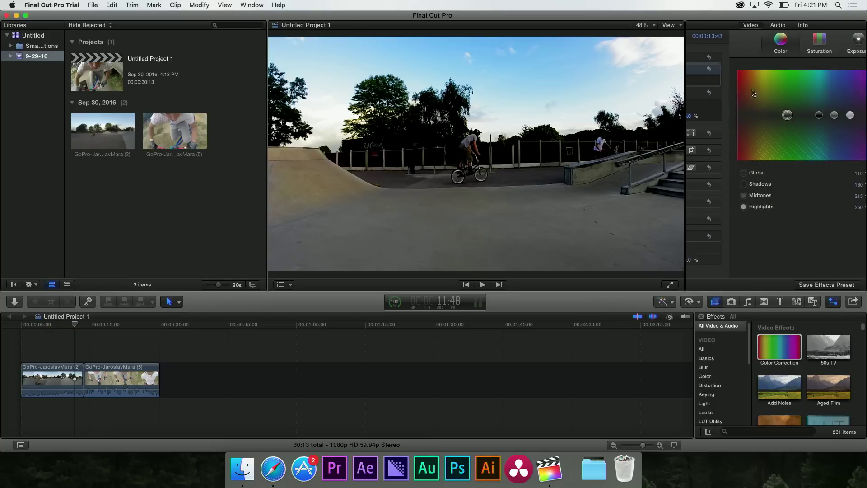
{"action": "left_click", "coordinate": [811, 44]}
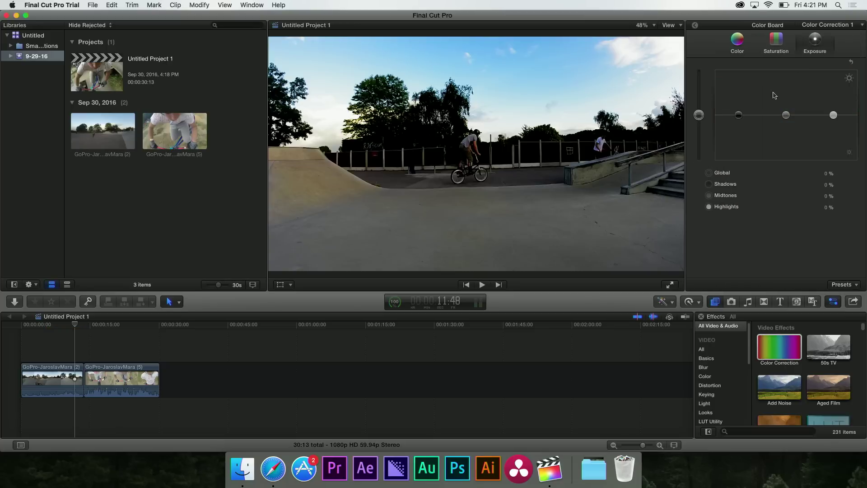
{"action": "left_click_drag", "start_coordinate": [739, 117], "coordinate": [787, 109]}
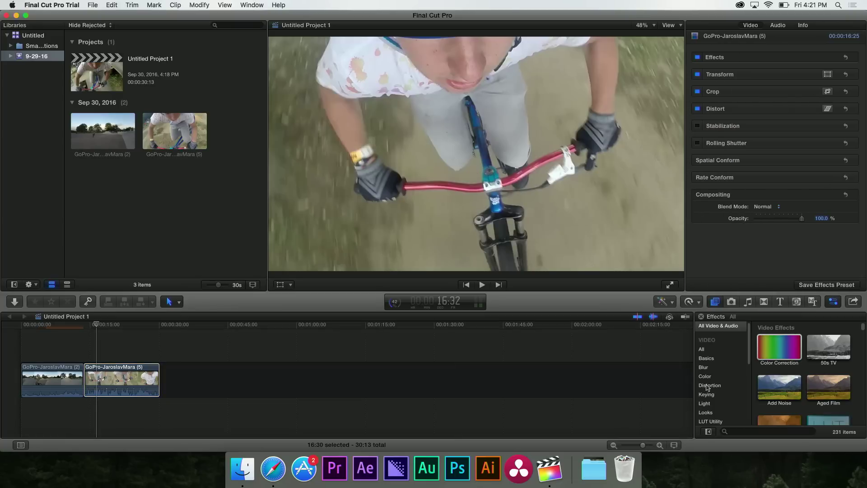
{"action": "scroll", "coordinate": [708, 387], "scroll_direction": "down", "scroll_amount": 1}
Add LUT Utility's Apply LUT to the second GoPro clip, set GC_HT2_Lavender-LOG, and play it back.
{"action": "left_click", "coordinate": [720, 416]}
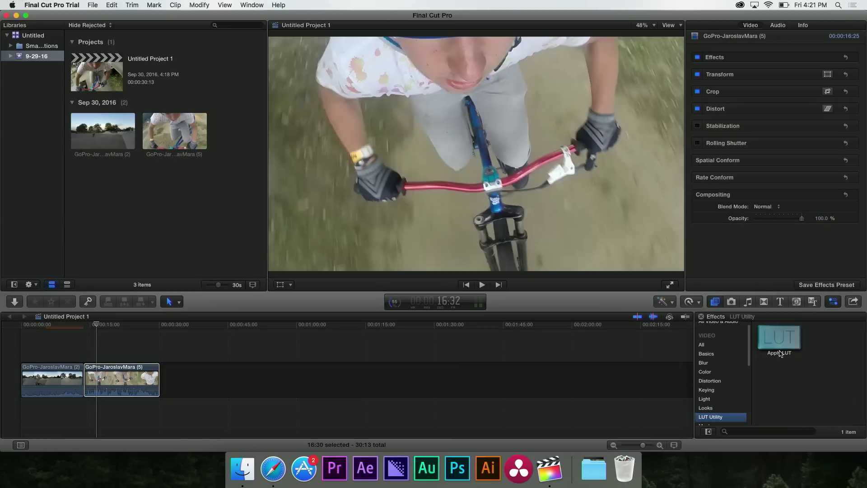
{"action": "left_click_drag", "start_coordinate": [780, 339], "coordinate": [144, 384]}
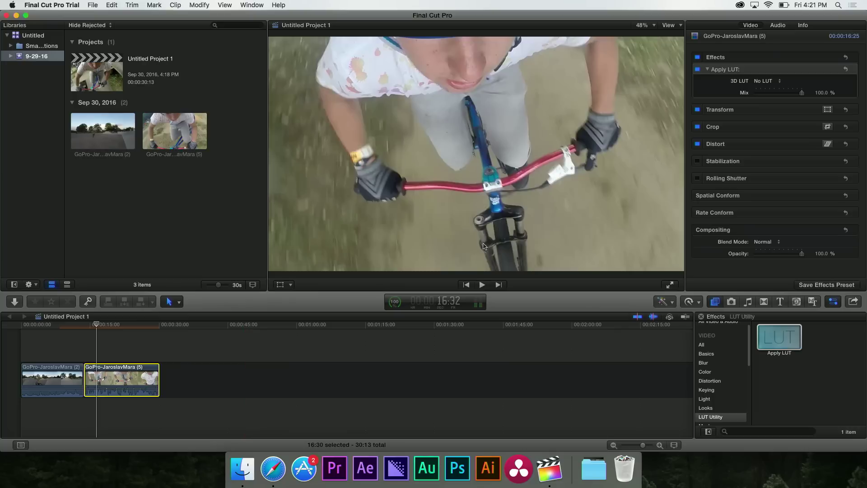
{"action": "left_click", "coordinate": [766, 81]}
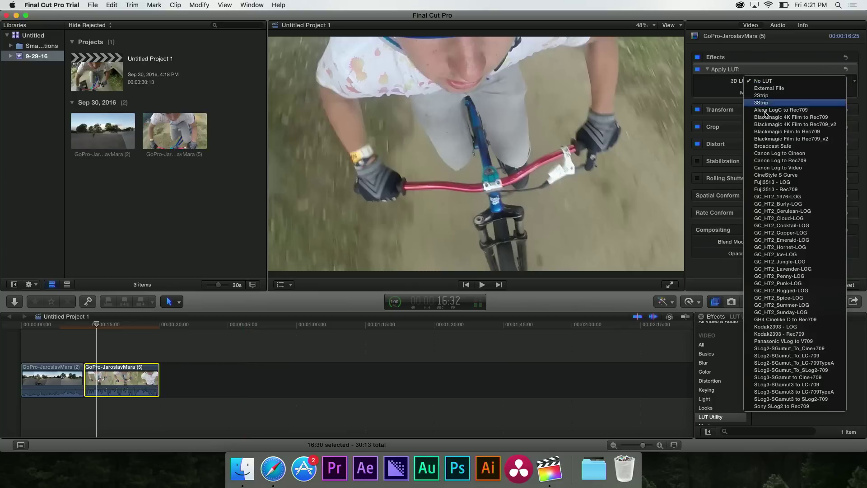
{"action": "left_click", "coordinate": [790, 269]}
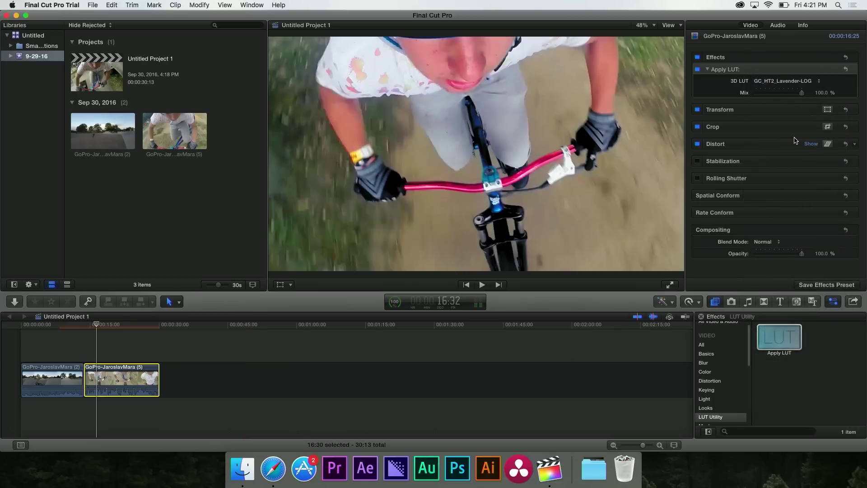
{"action": "left_click", "coordinate": [482, 285]}
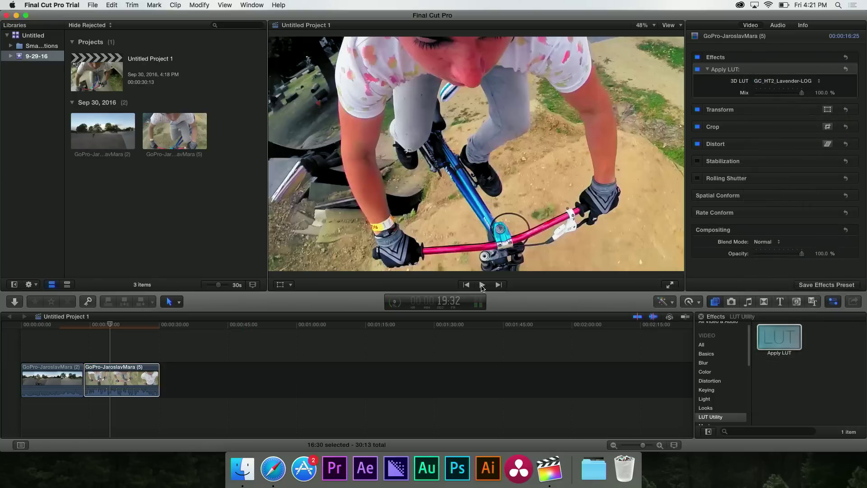